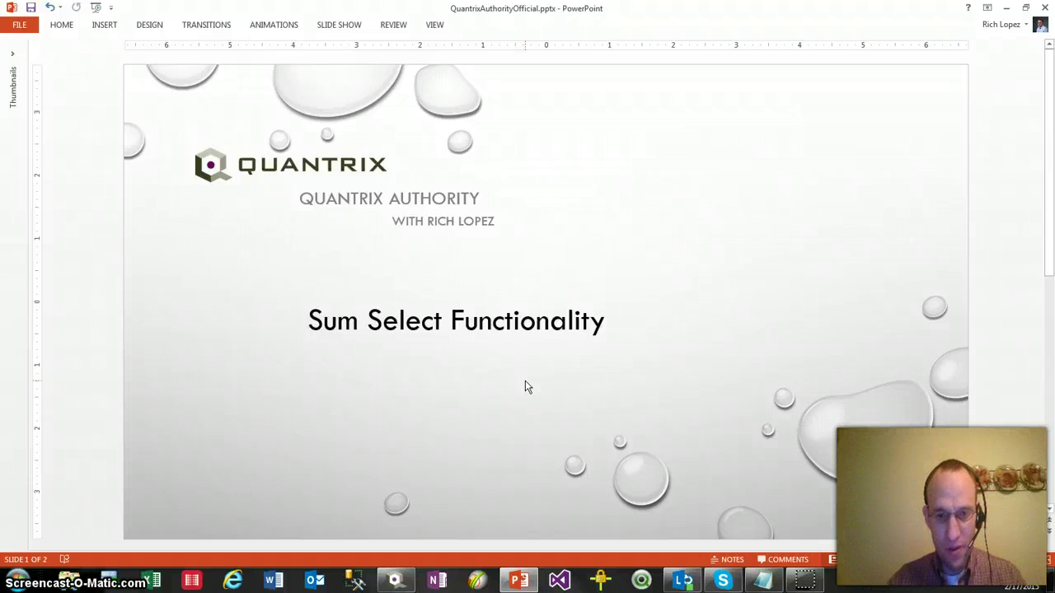
# Switch to Quantrix Modeler and start a select formula for Sales Using Select with SalesDB::Sales as the value list
pyautogui.hotkey('alt', 'Tab')
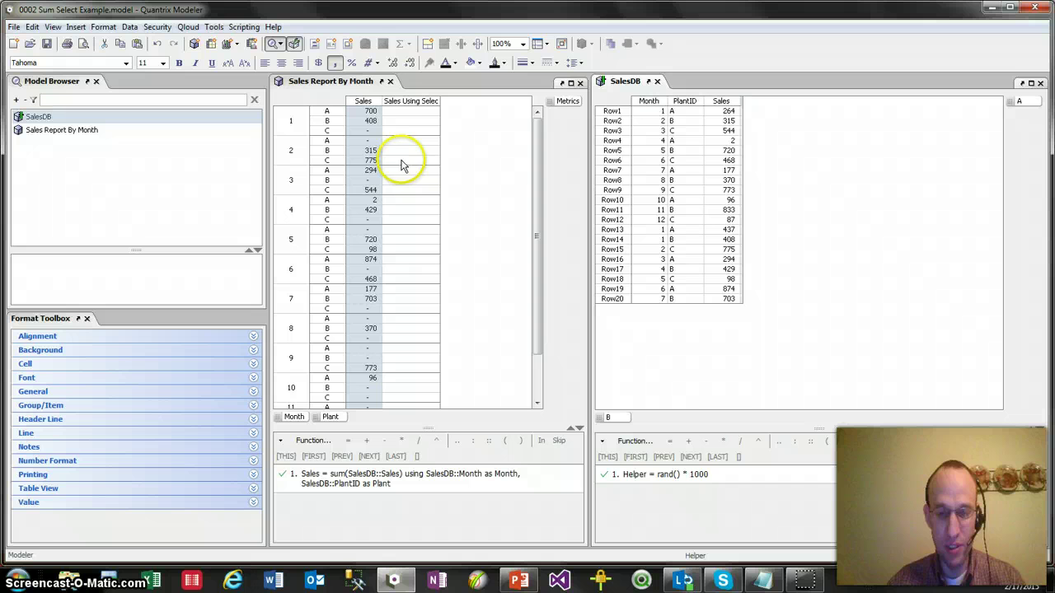
pyautogui.click(412, 103)
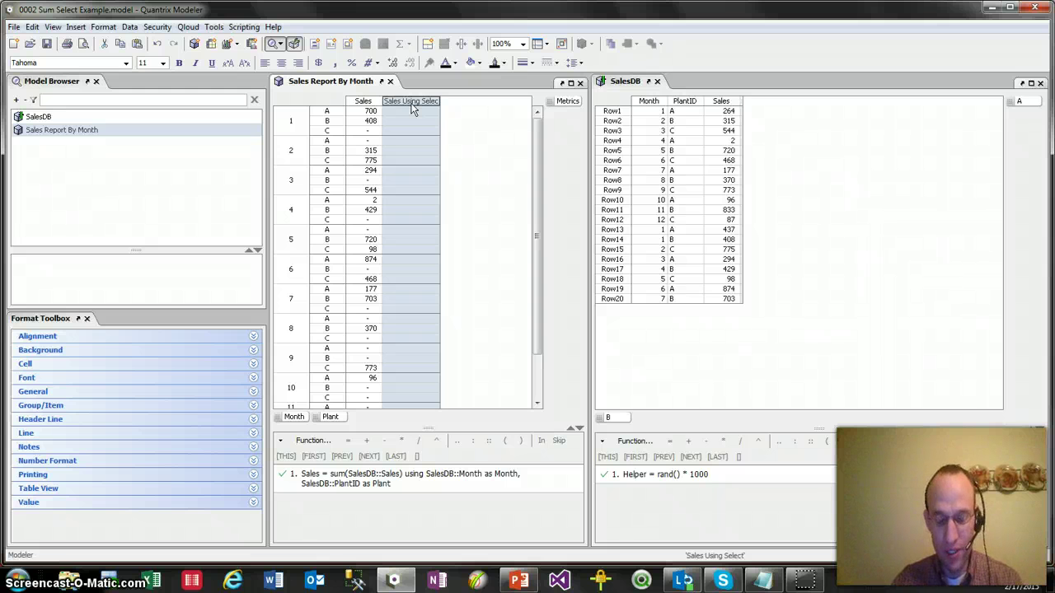
pyautogui.write('= ')
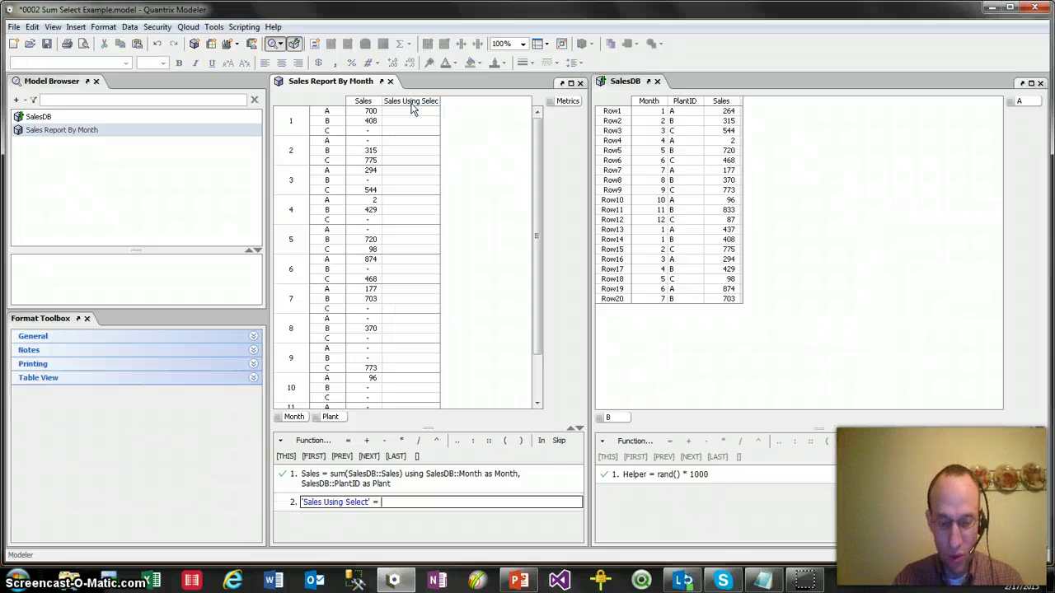
pyautogui.write('selec')
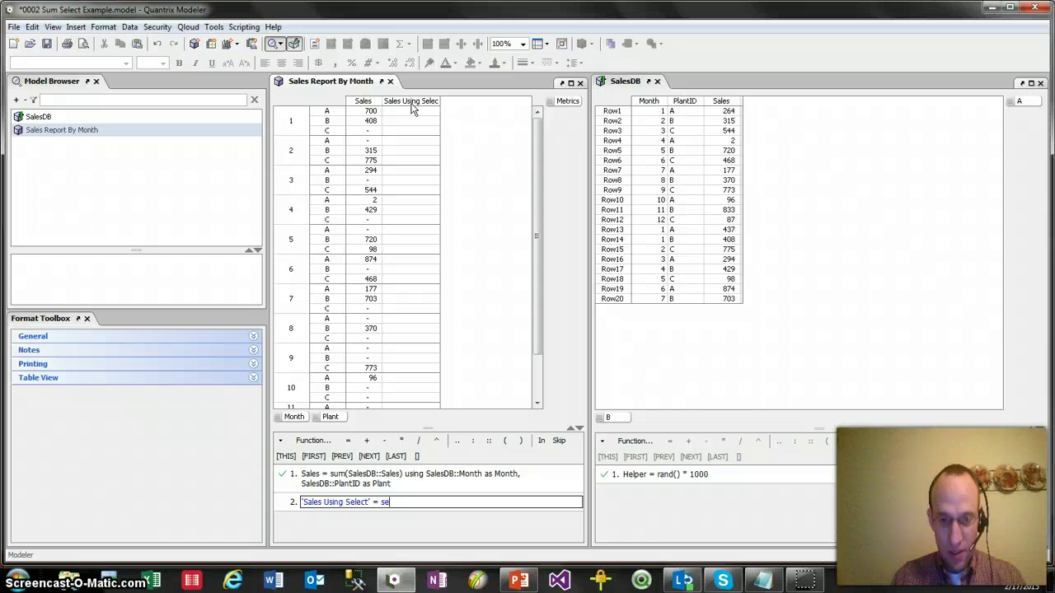
pyautogui.write('t(')
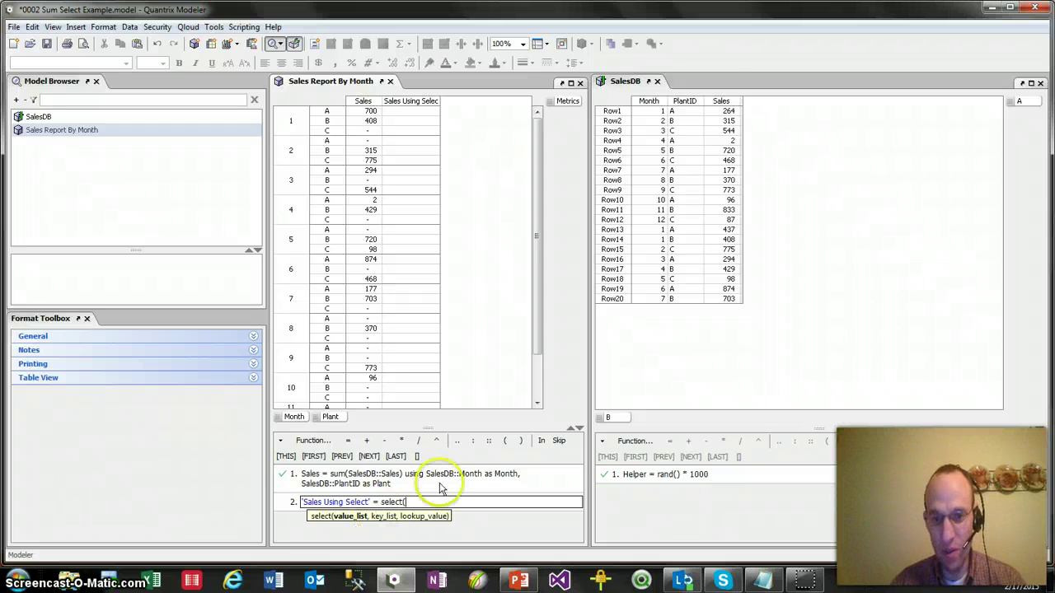
pyautogui.click(727, 101)
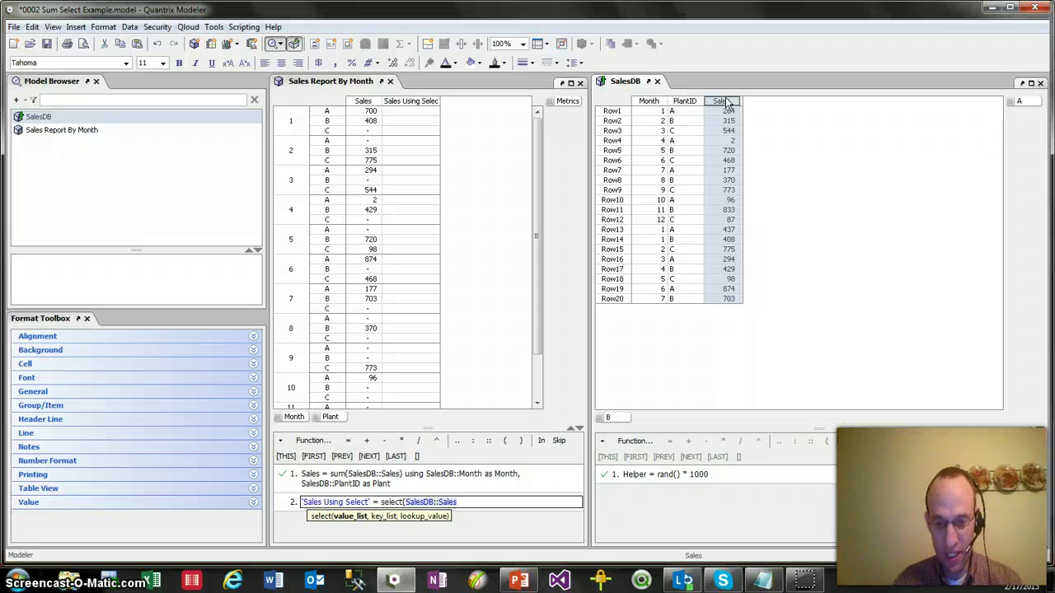
pyautogui.write(',')
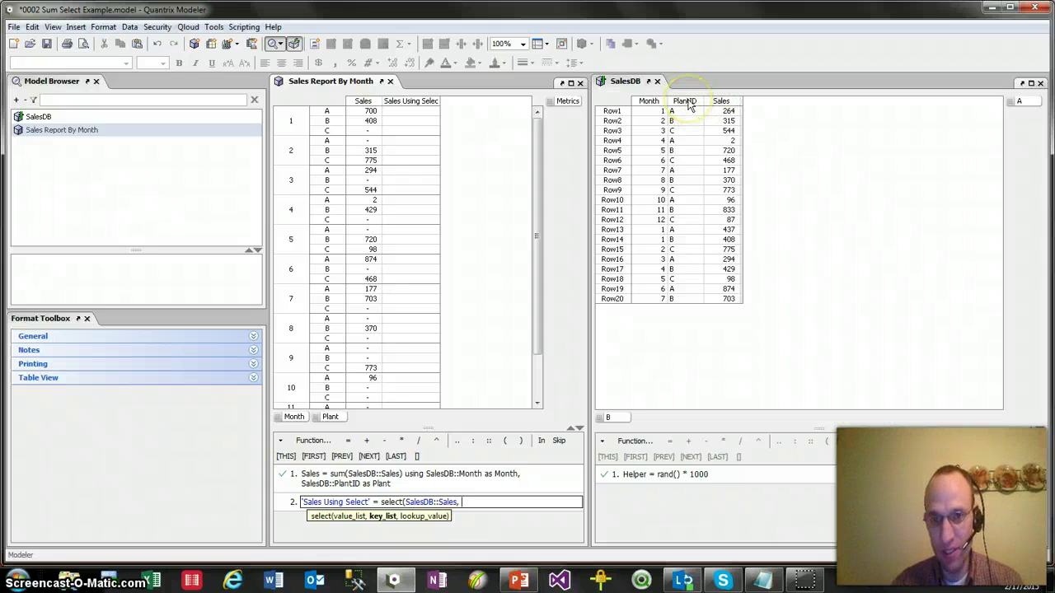
pyautogui.click(689, 102)
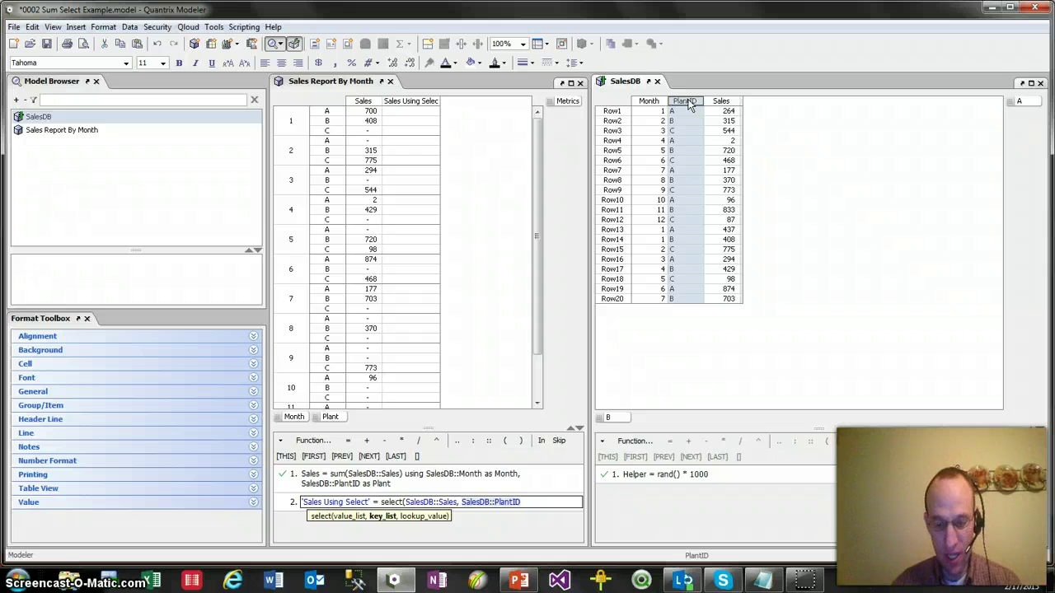
pyautogui.write(', ')
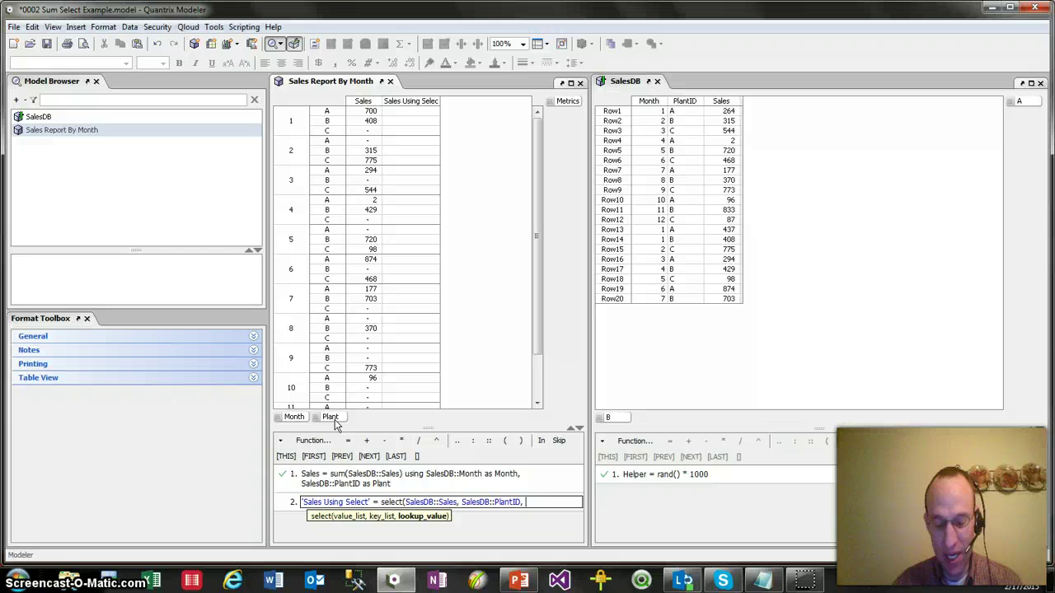
pyautogui.write('@')
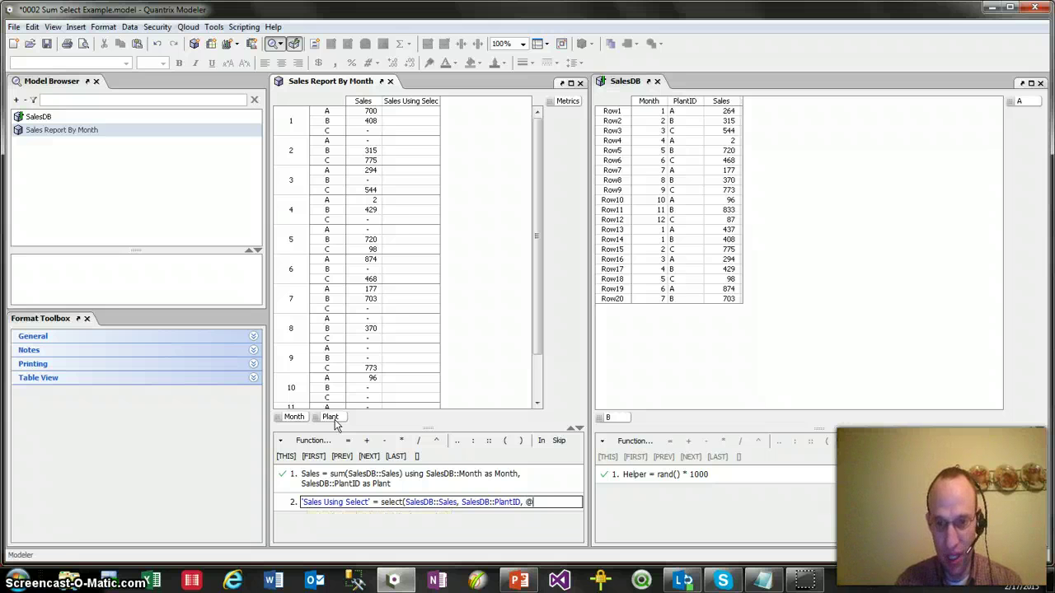
pyautogui.write('Plant')
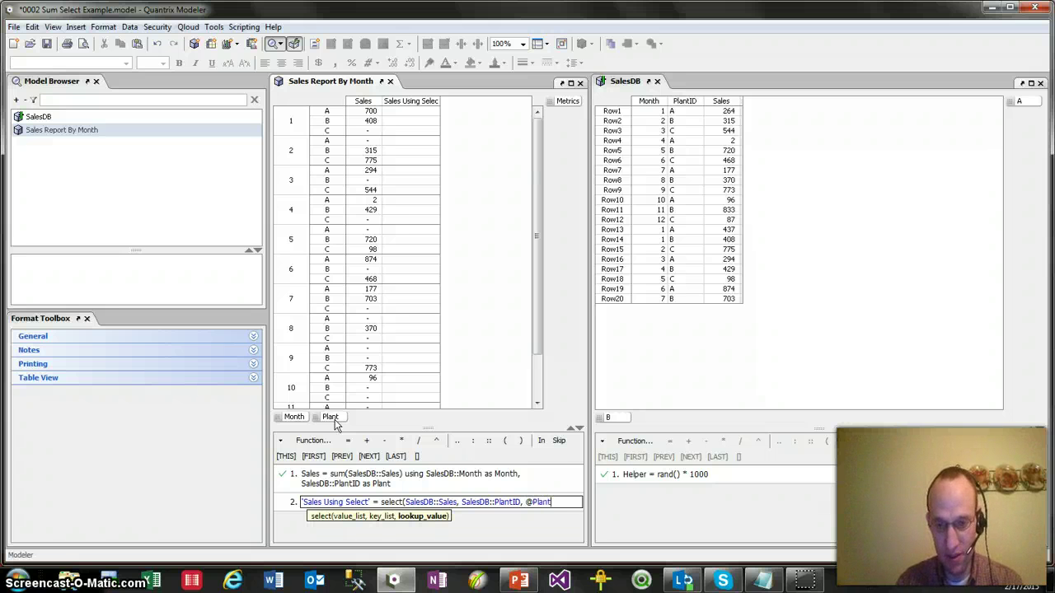
pyautogui.write(')')
pyautogui.press('Return')
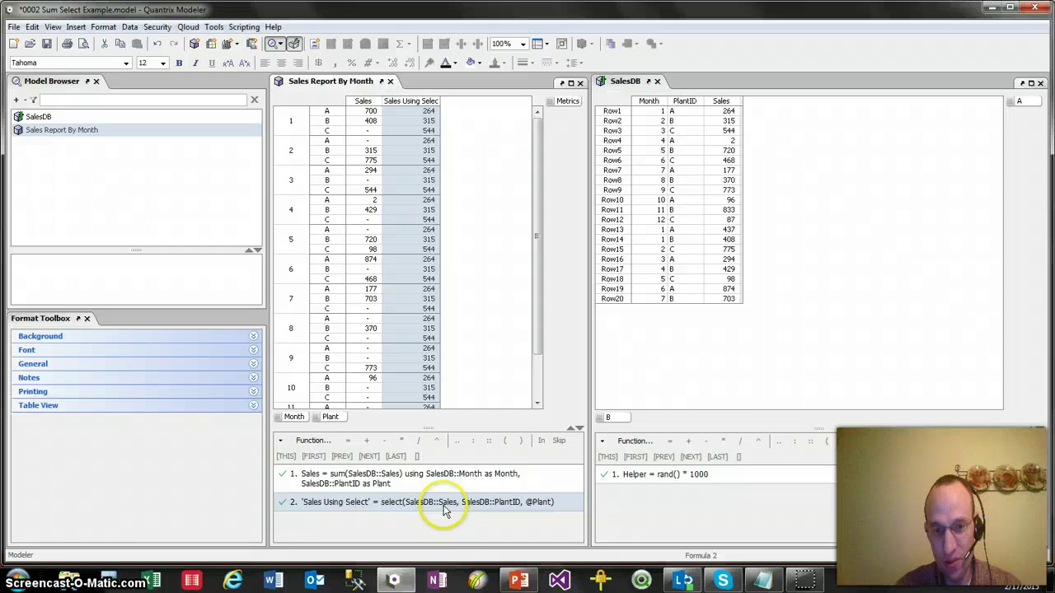
# Wrap the select expression in the Sales Using Select formula inside a sum() function
pyautogui.click(384, 512)
pyautogui.write('sum(')
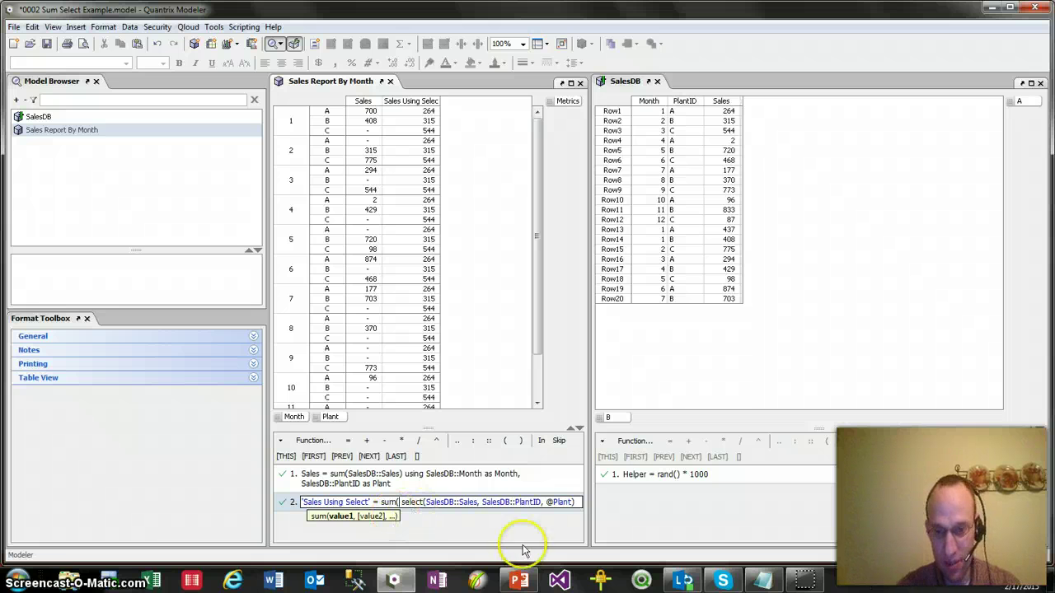
pyautogui.click(576, 502)
pyautogui.write(')')
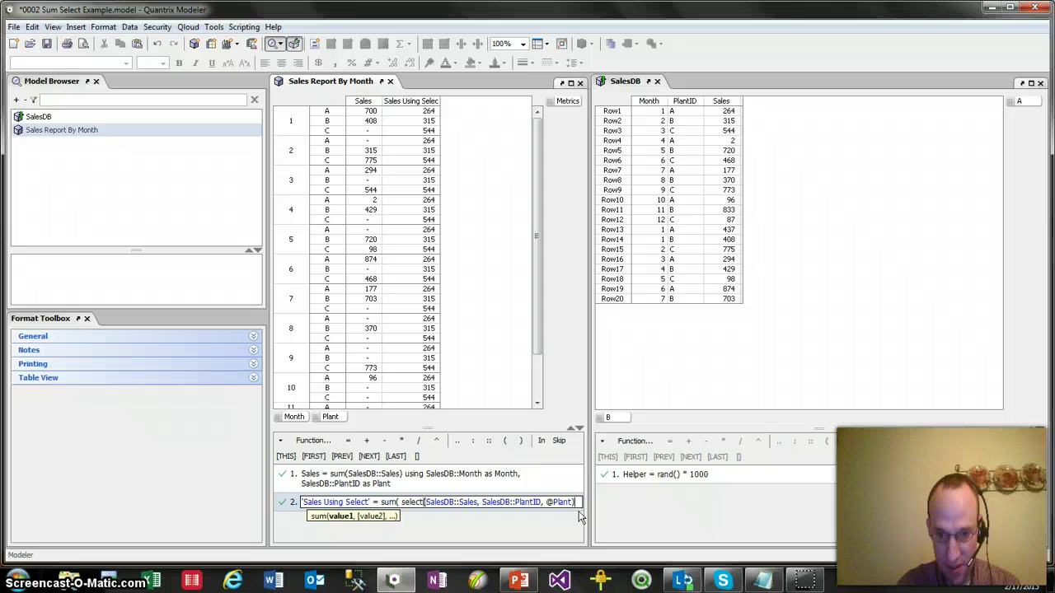
pyautogui.press('Left')
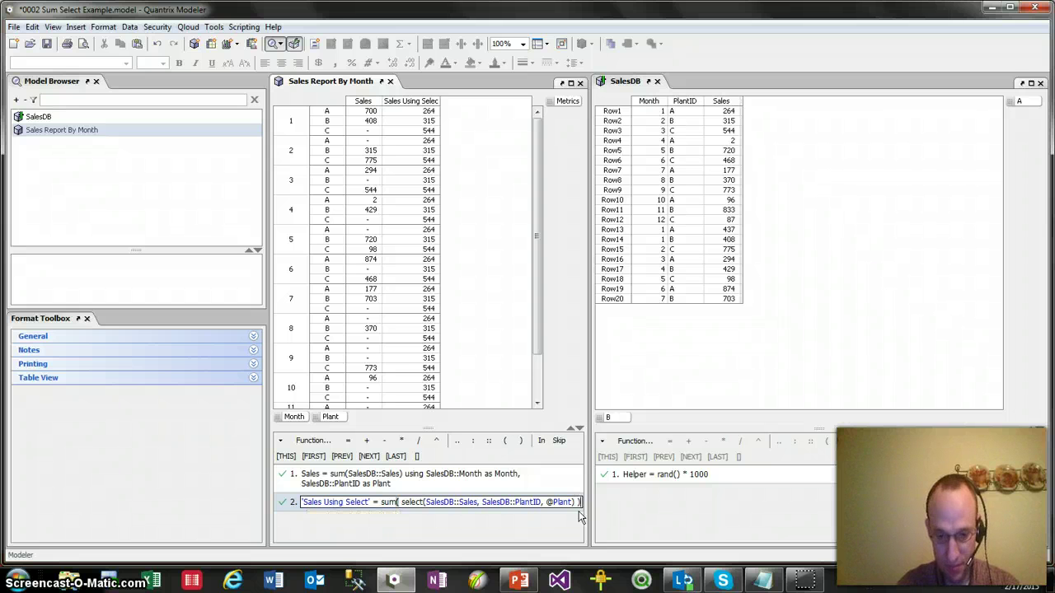
pyautogui.press('Return')
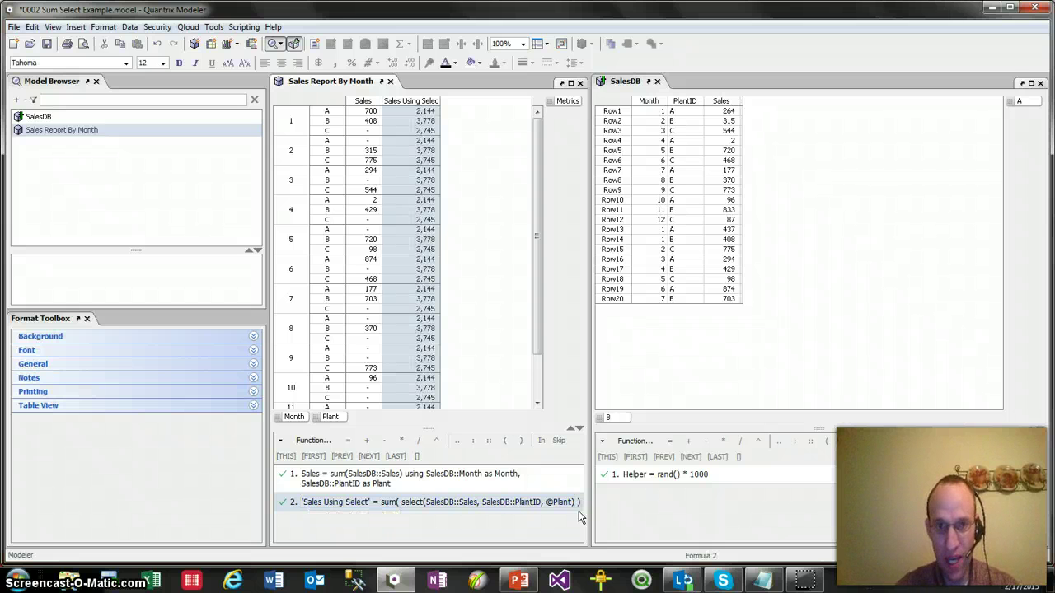
pyautogui.click(684, 109)
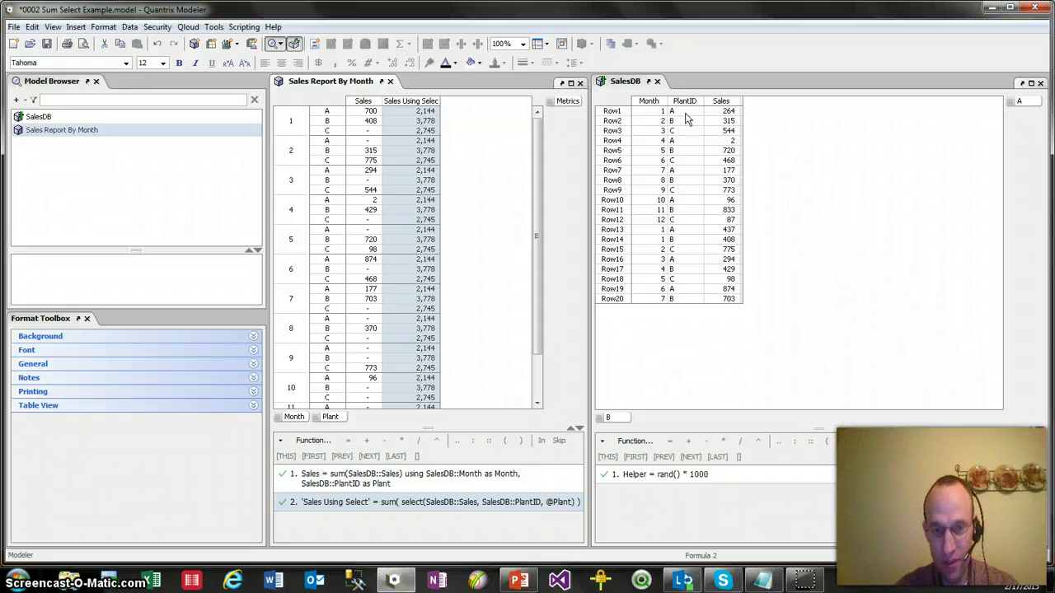
pyautogui.click(327, 115)
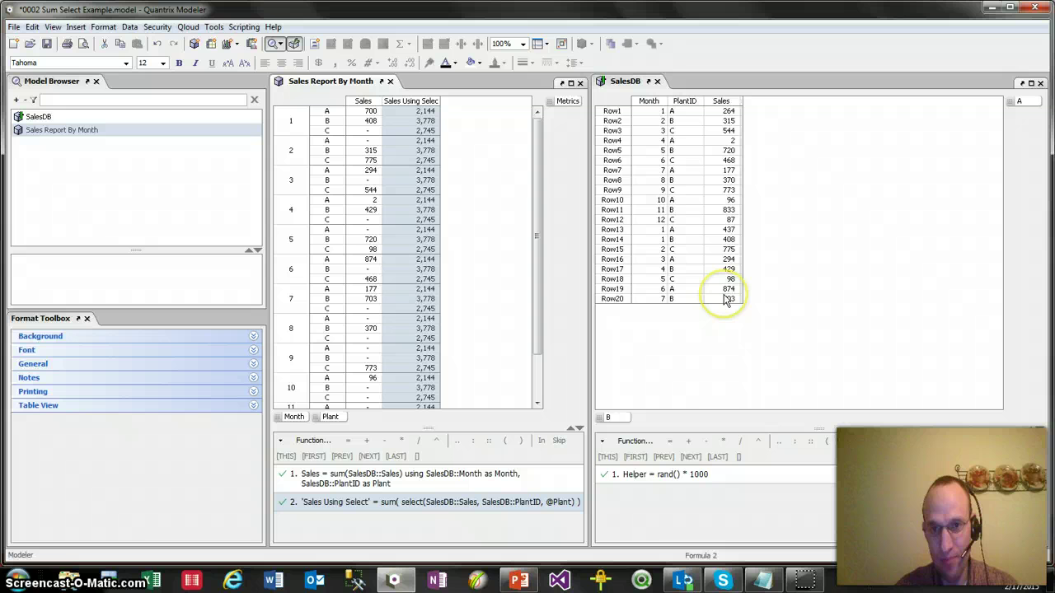
# Append "using SalesDB::Month as Month" to the end of the Sales Using Select formula
pyautogui.click(582, 503)
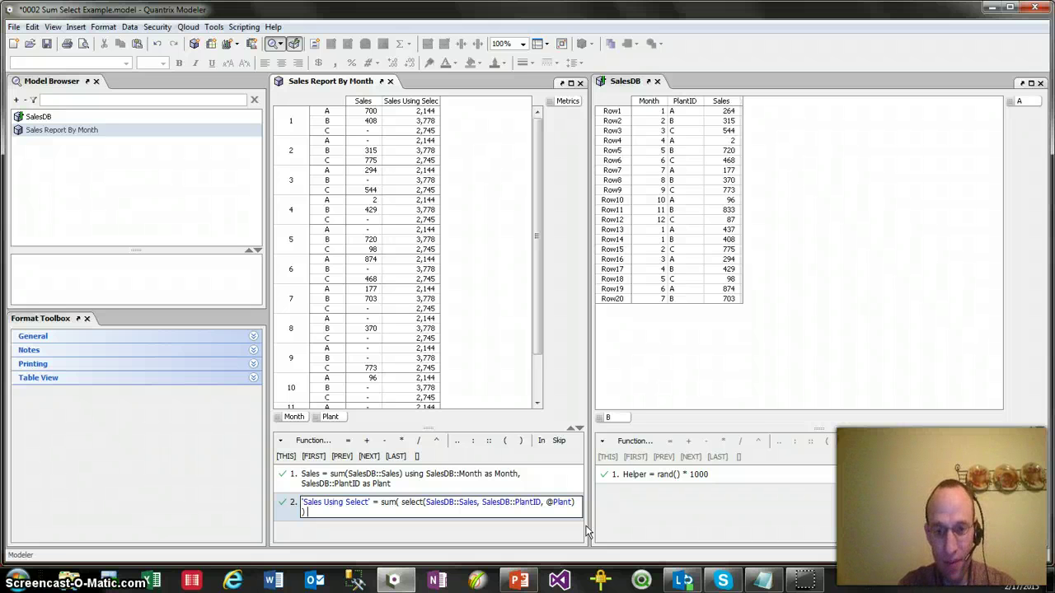
pyautogui.write('using')
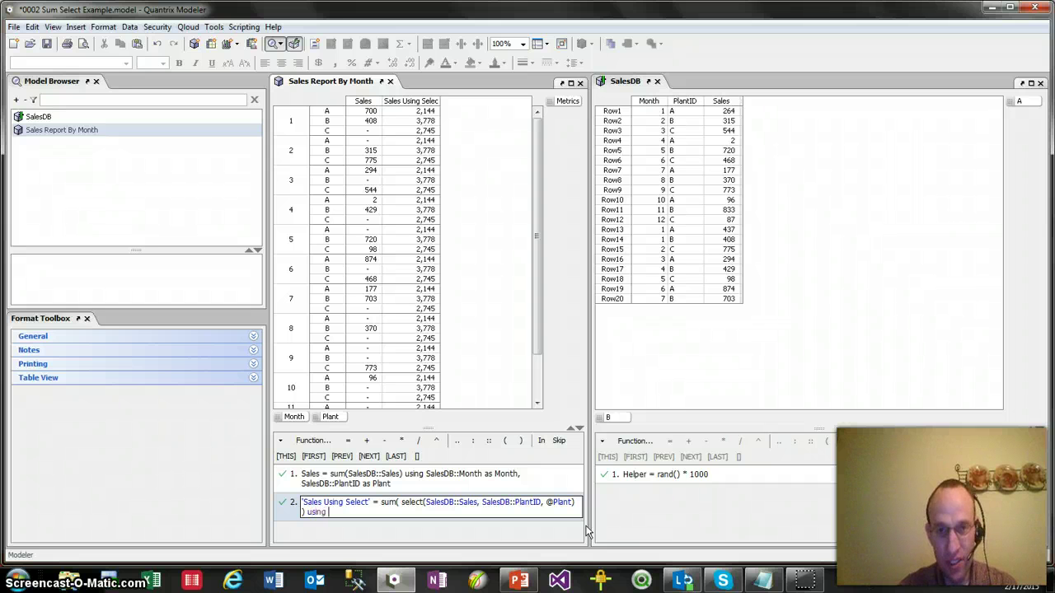
pyautogui.click(650, 103)
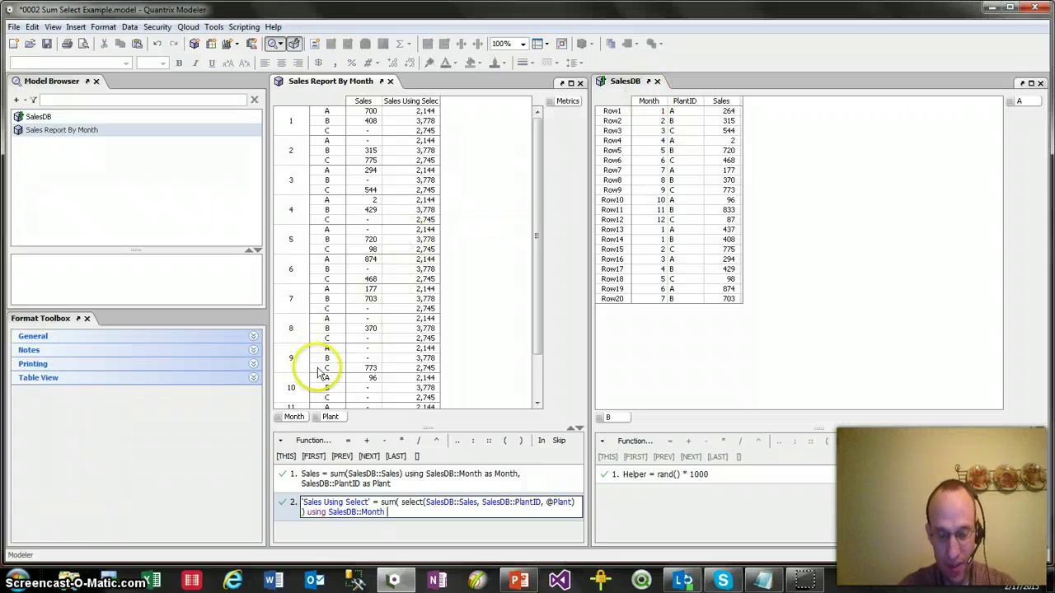
pyautogui.write('as')
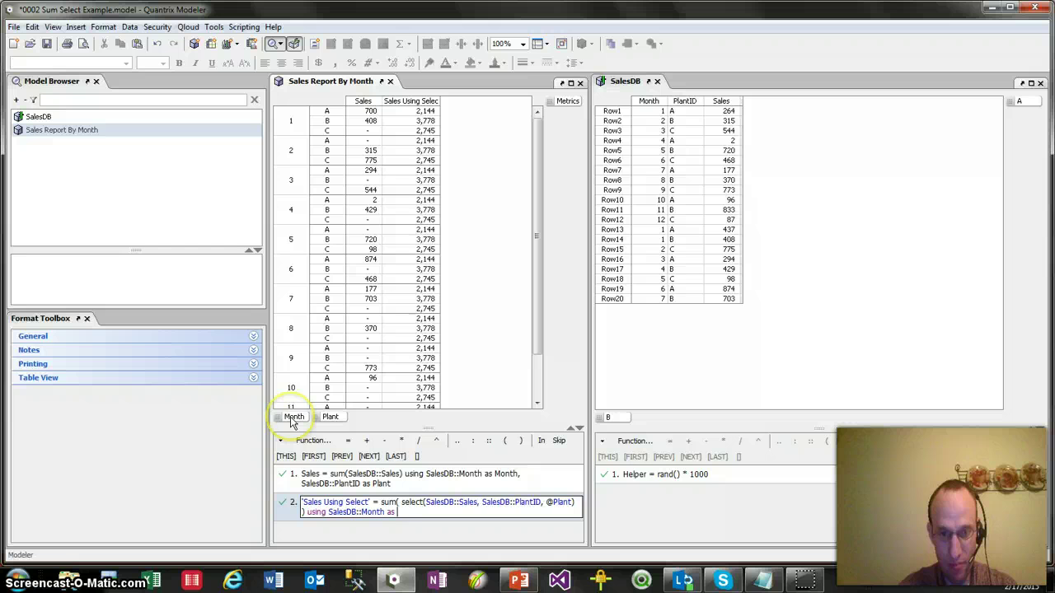
pyautogui.click(293, 418)
pyautogui.press('Return')
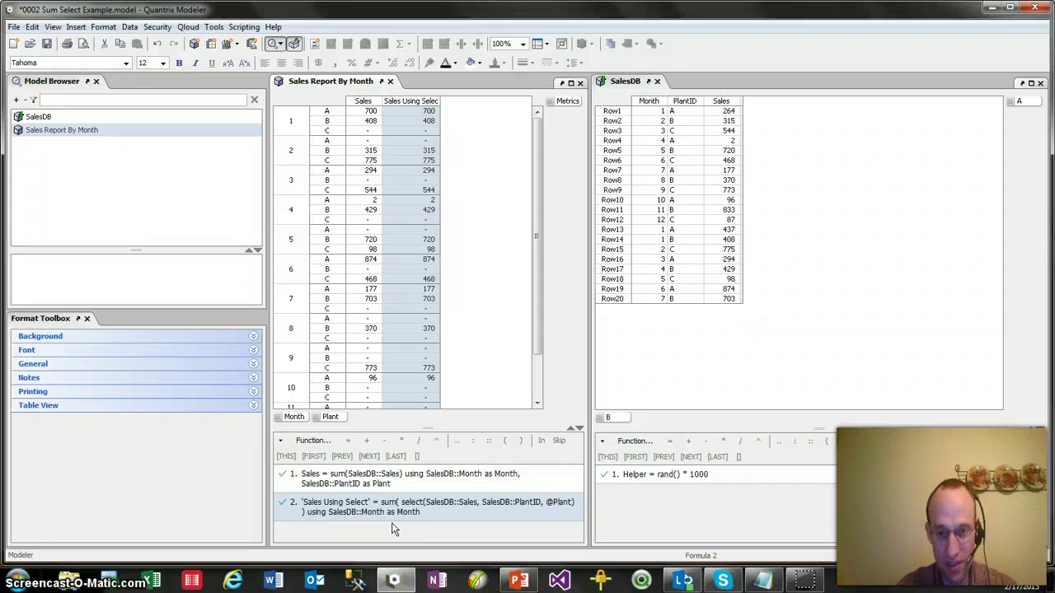
# Switch to the QuantrixAuthorityOfficial presentation in PowerPoint and show the contact slide
pyautogui.click(481, 567)
pyautogui.click(518, 580)
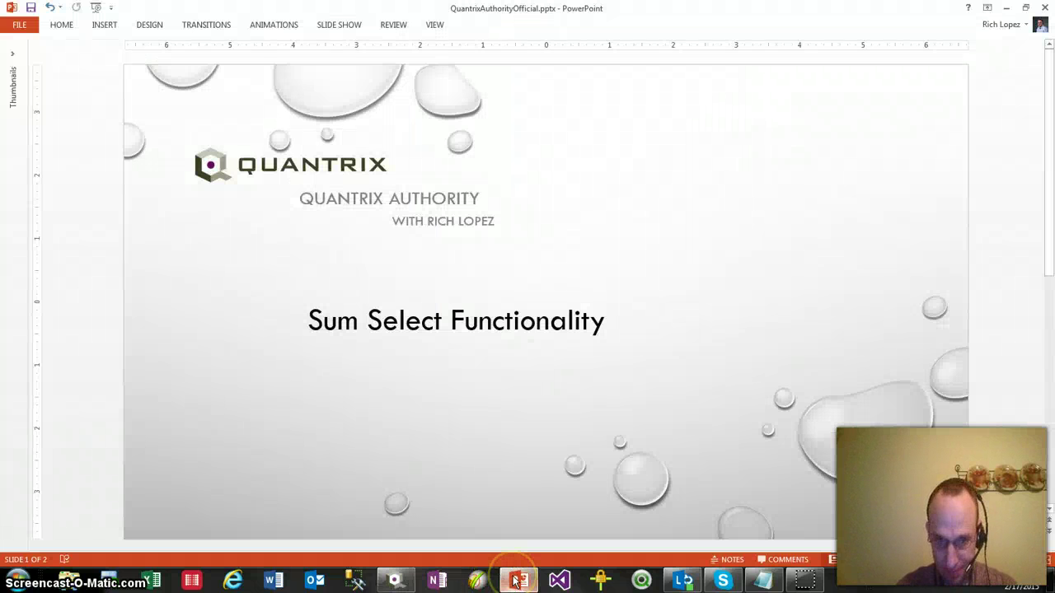
pyautogui.scroll(-1, 480, 505)
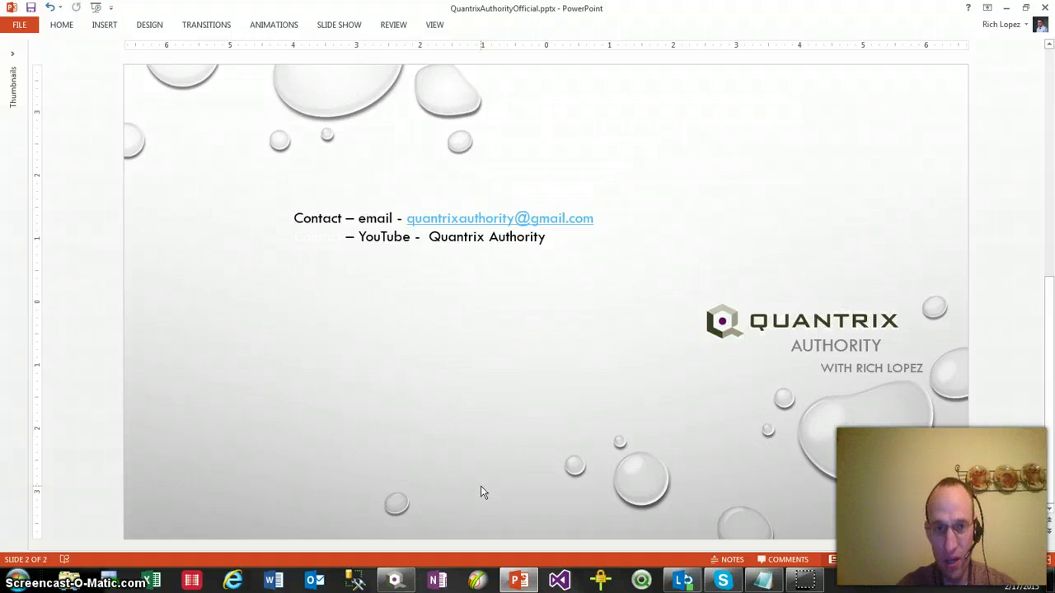
pyautogui.click(531, 305)
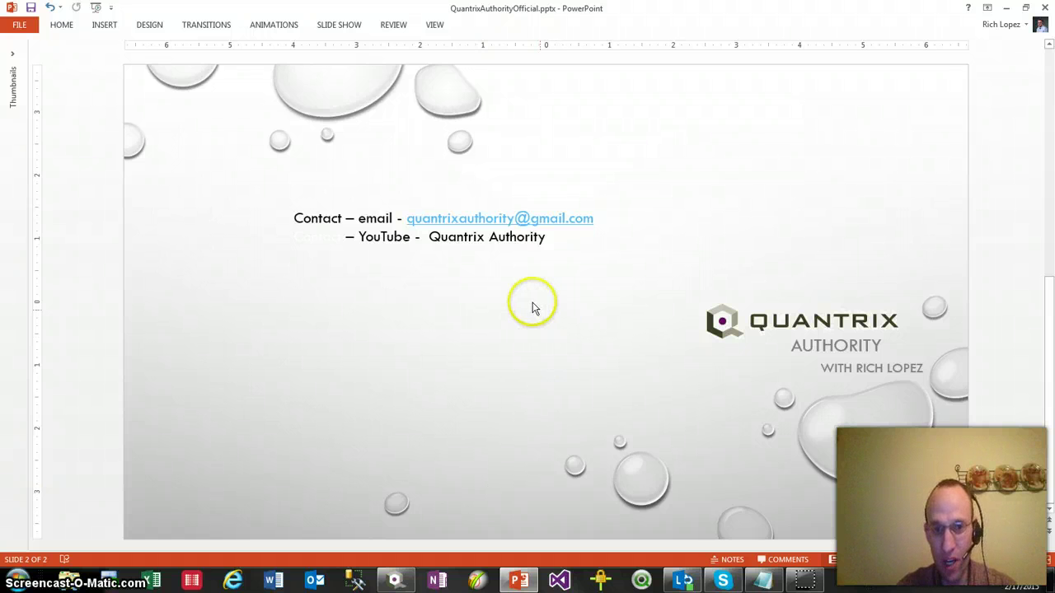